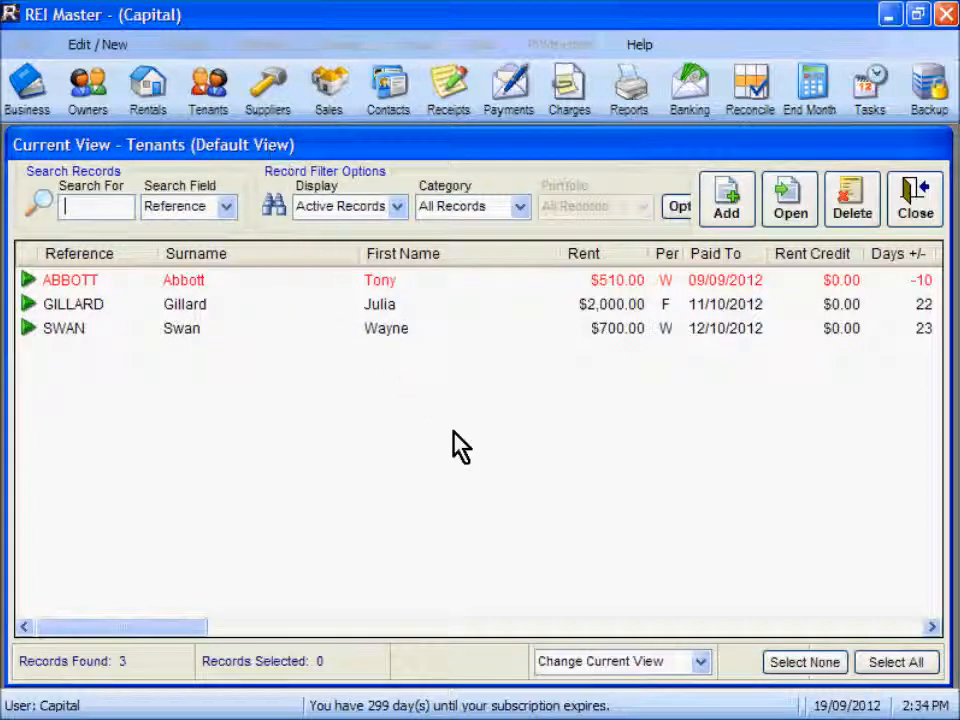
Look through the tenants list in the Contact Infomation, Lease Infomation and Rental Status views, and close the list
click(701, 663)
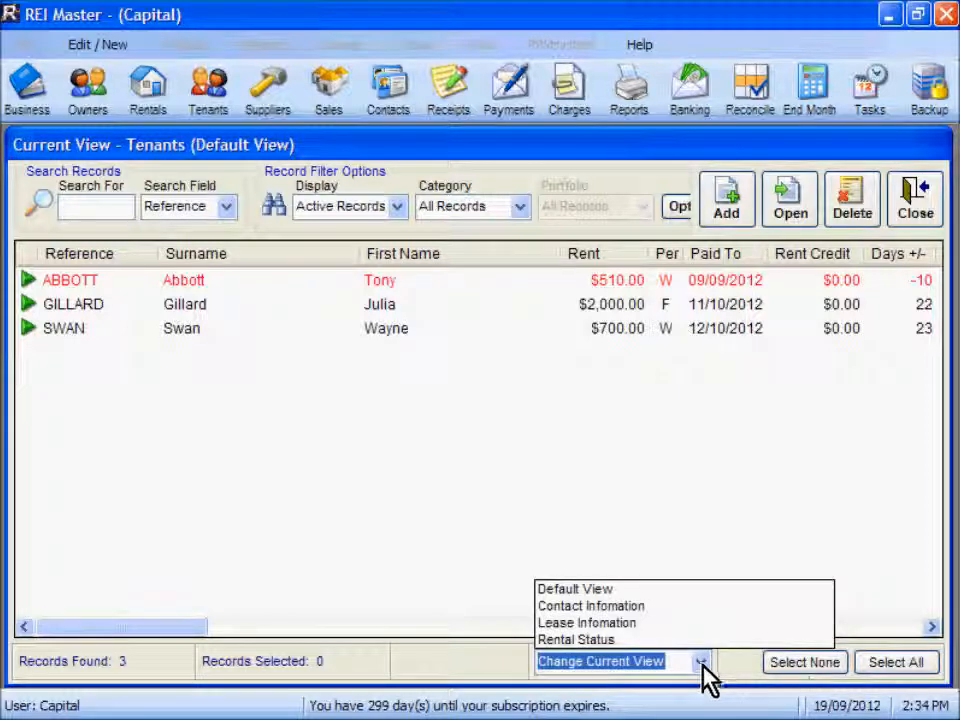
click(694, 608)
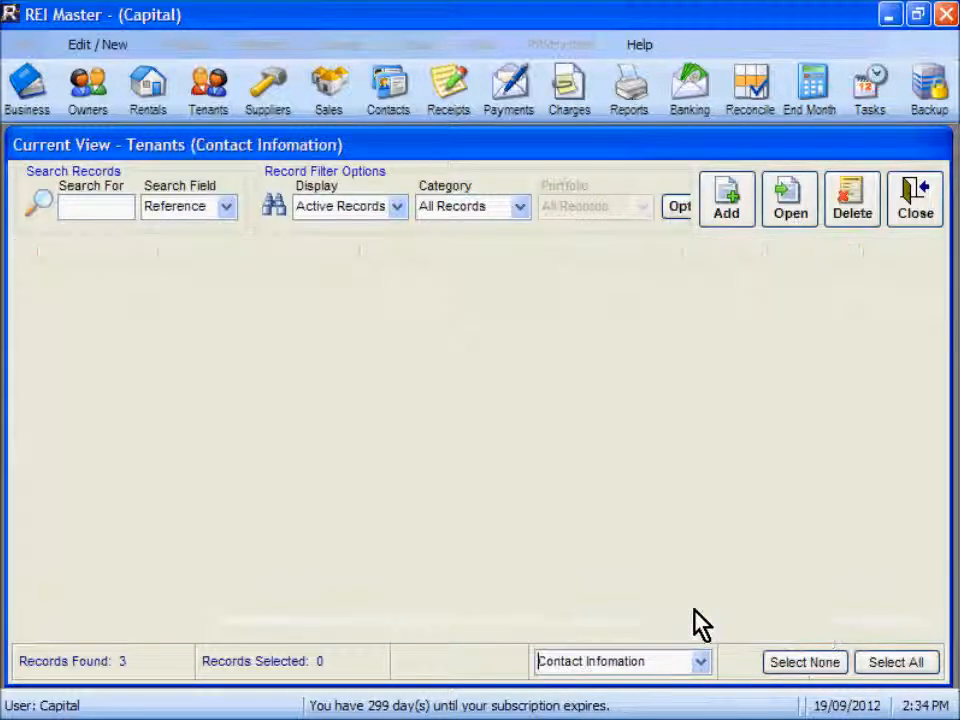
click(703, 665)
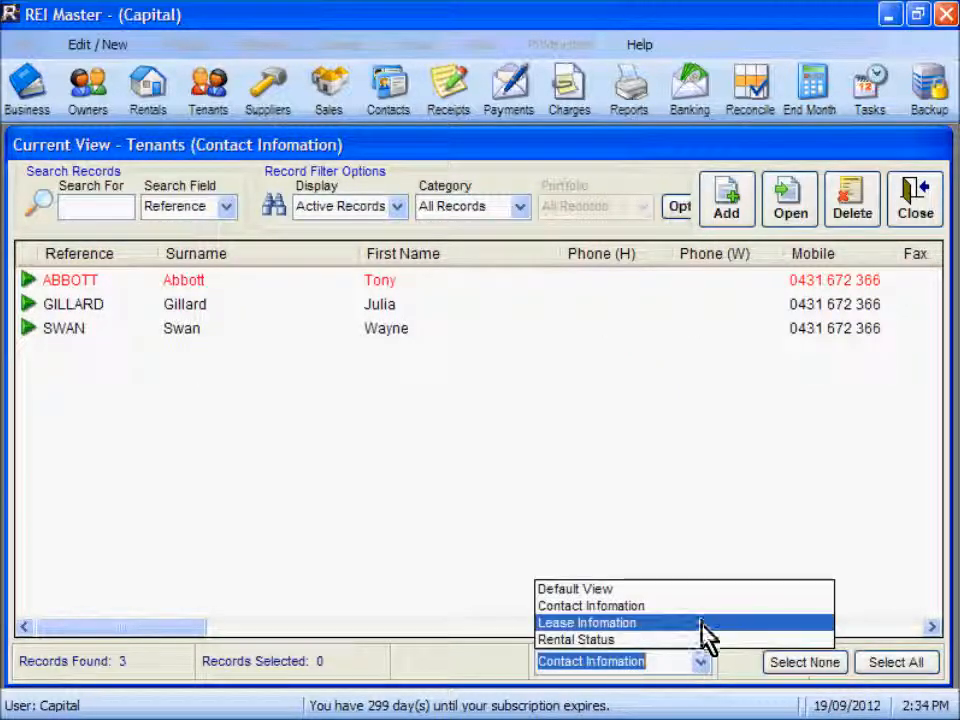
click(701, 624)
click(703, 664)
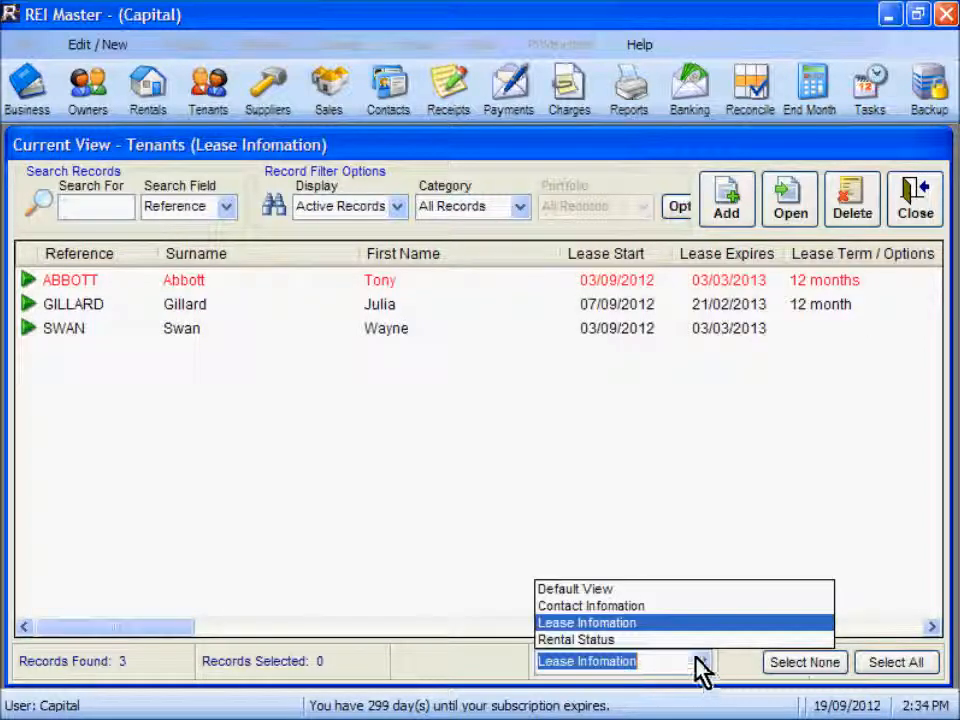
click(697, 640)
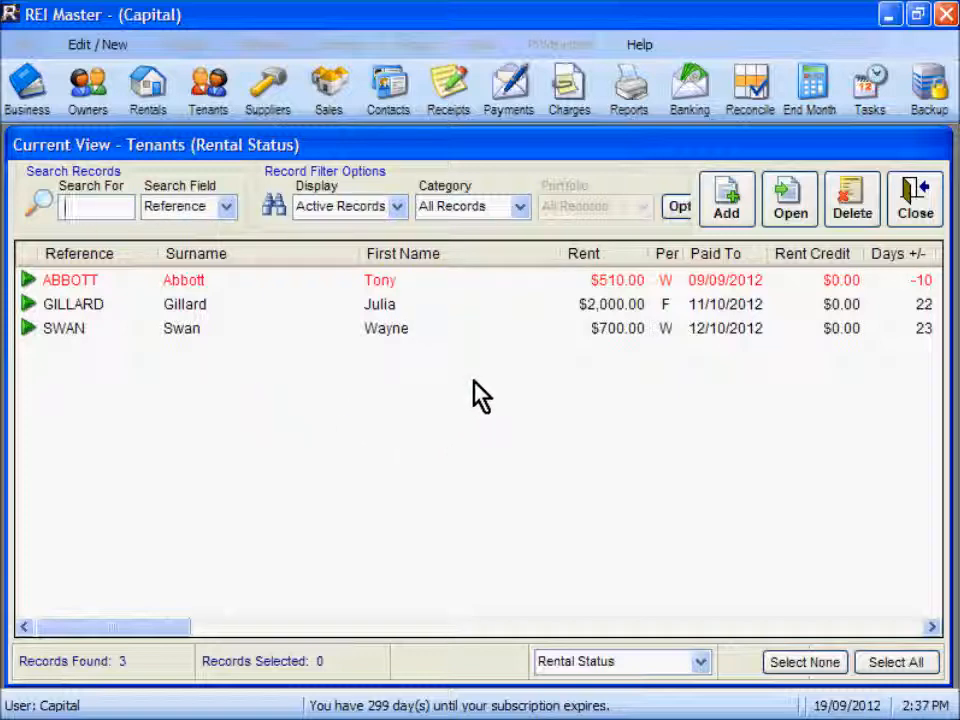
click(916, 205)
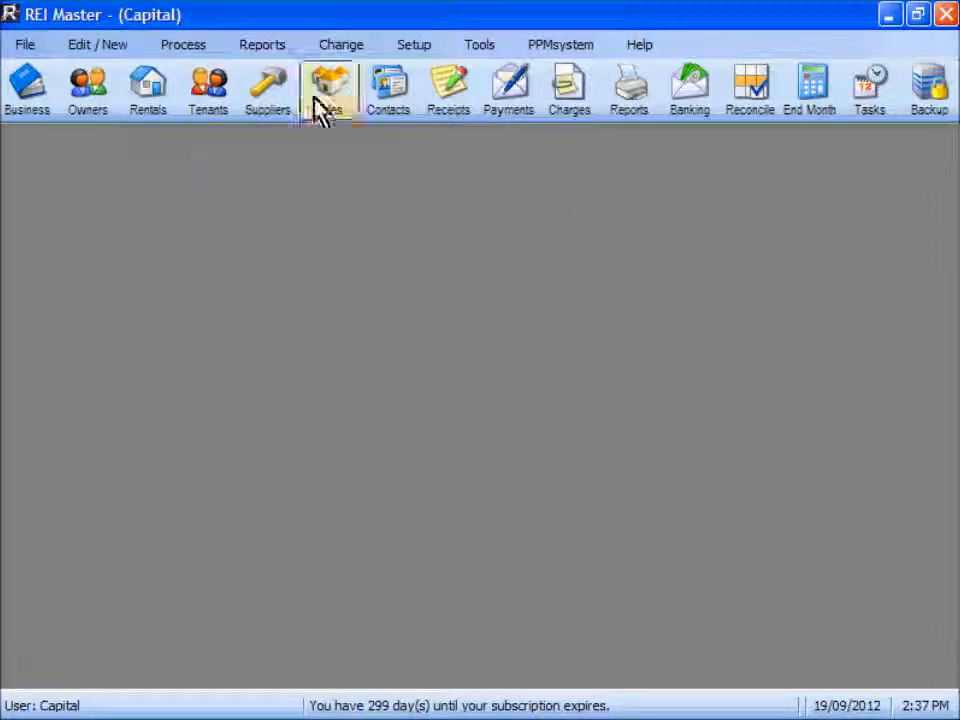
Start a new custom view for Tenants and add the Reference, Surname and First Name fields to it
click(412, 47)
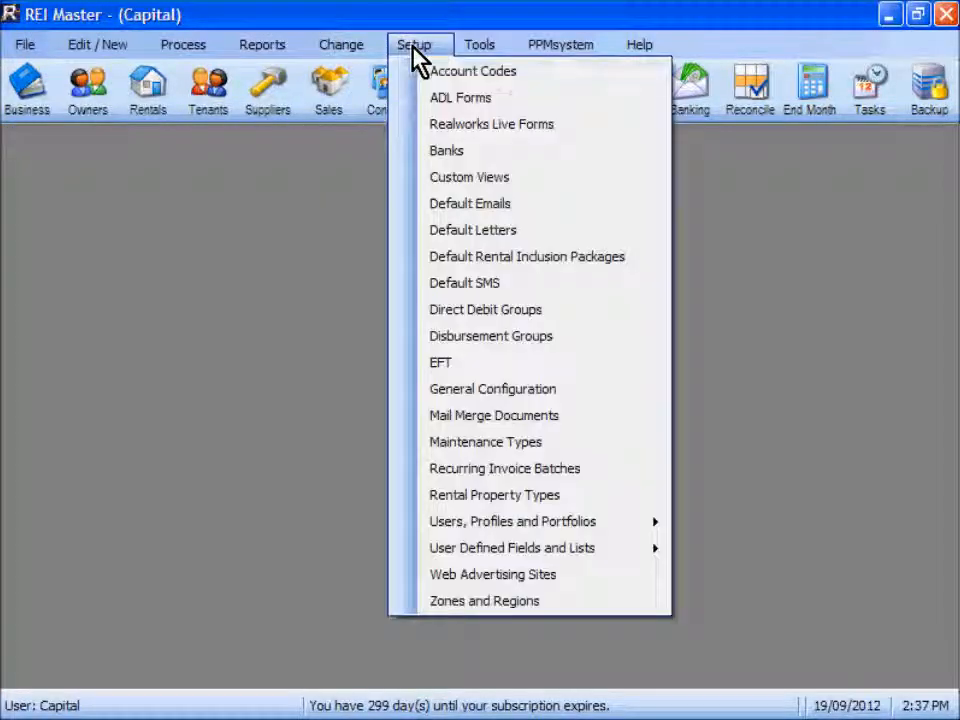
click(452, 182)
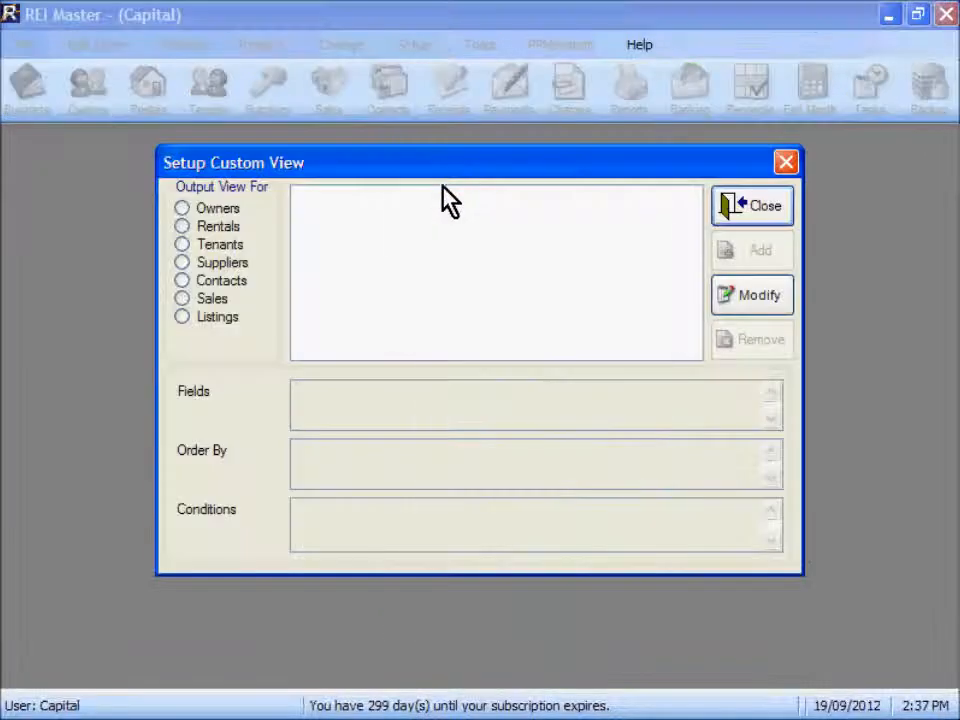
click(222, 246)
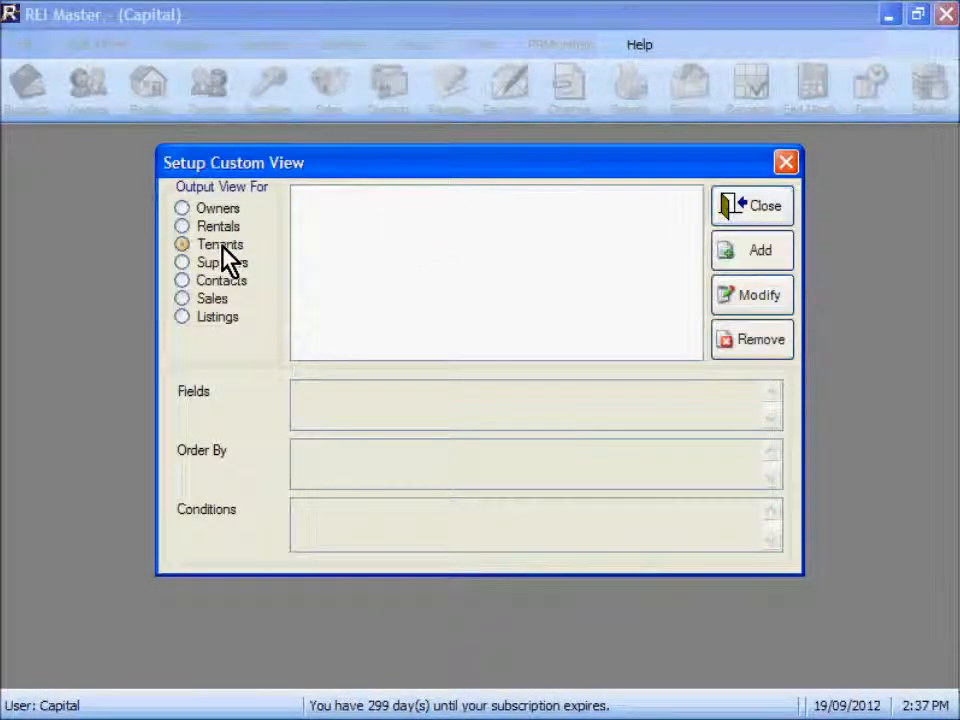
click(754, 255)
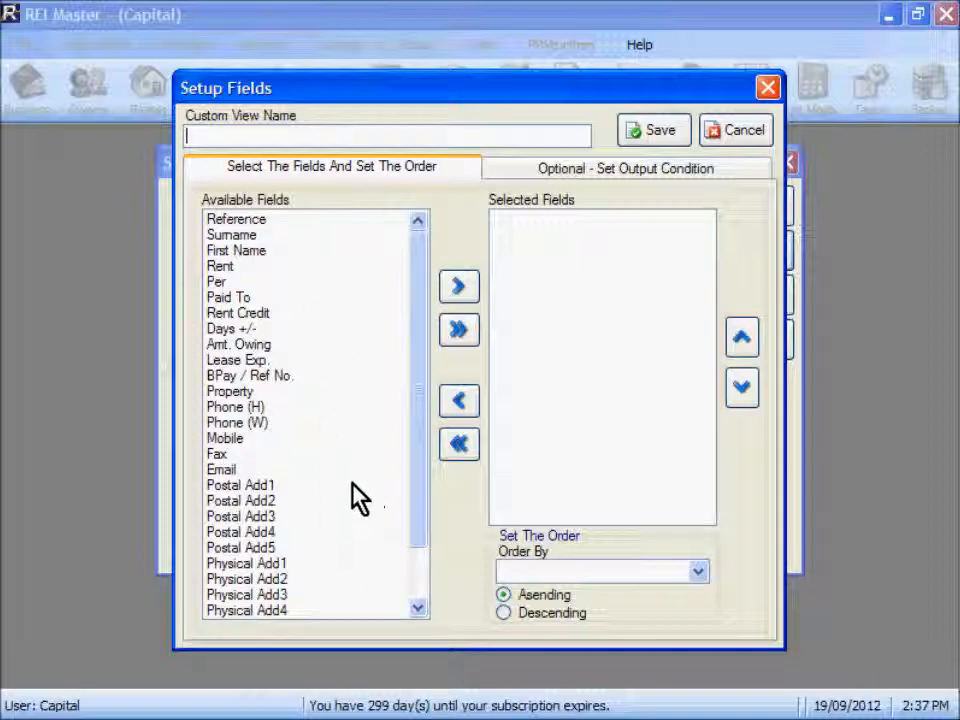
click(250, 219)
click(459, 287)
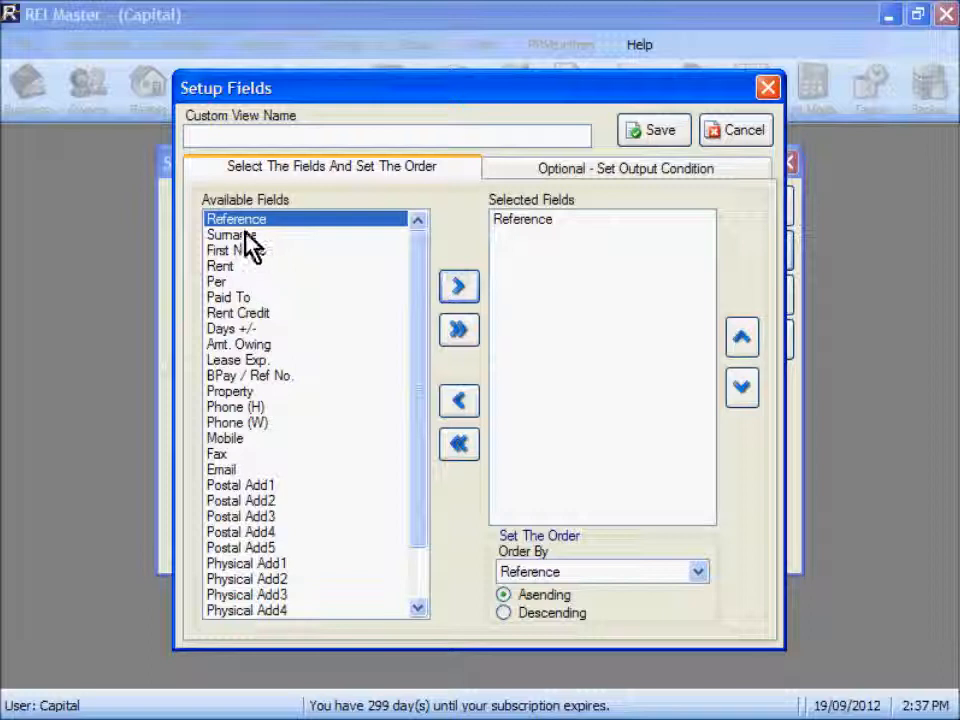
click(251, 237)
click(458, 287)
click(260, 250)
click(458, 288)
Add the Property, Phone (H), Mobile and Email fields to the custom view's selected fields
click(245, 391)
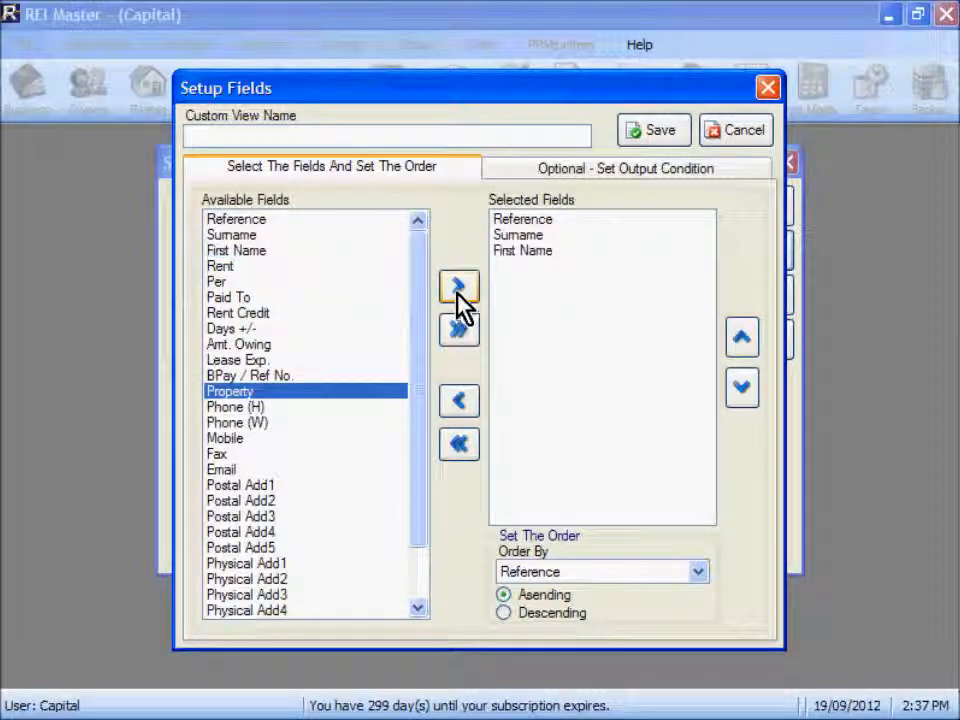
click(458, 289)
click(252, 407)
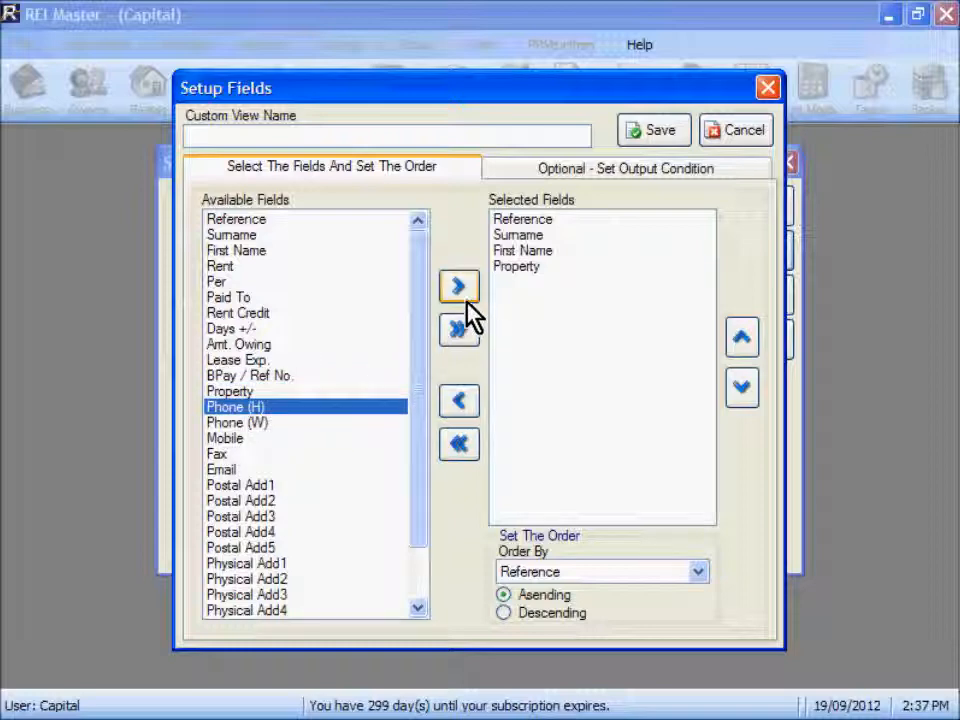
click(458, 287)
click(232, 439)
click(458, 288)
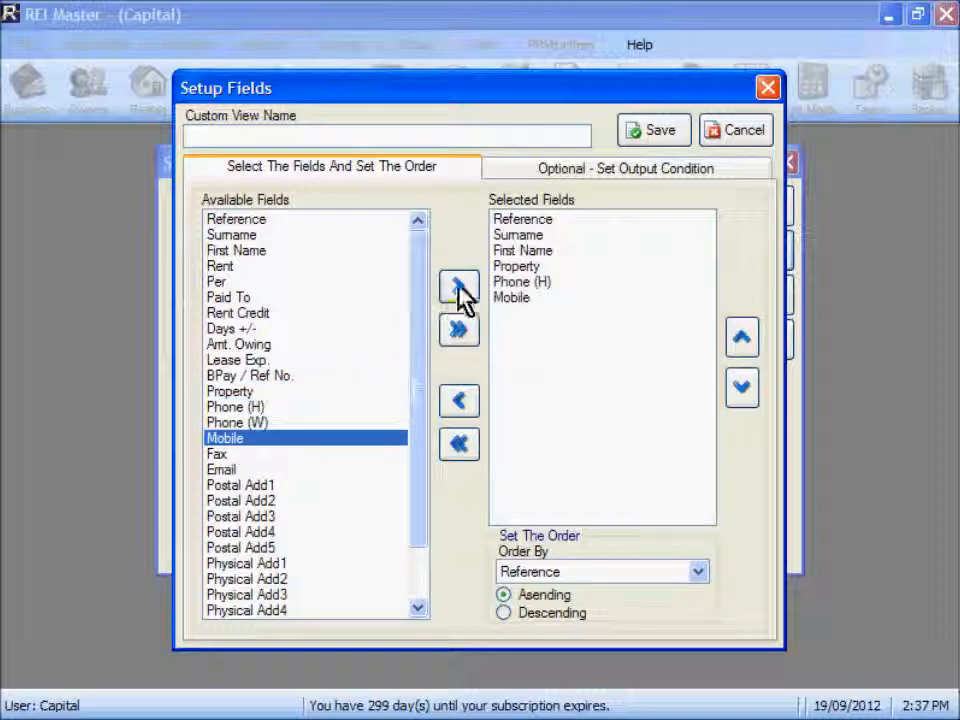
click(234, 470)
click(460, 290)
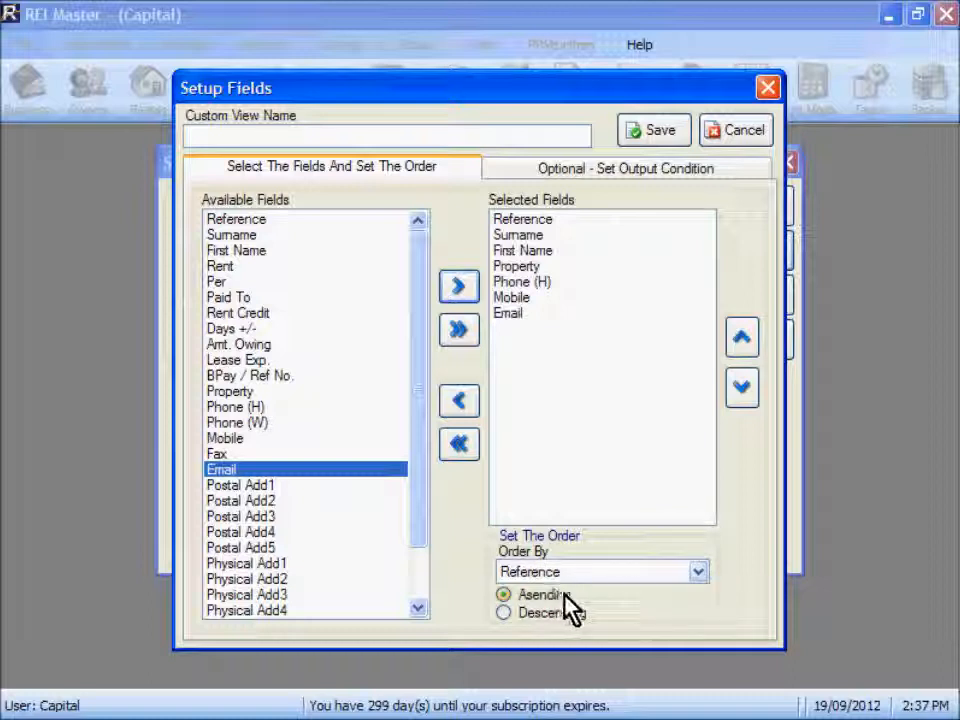
Move Surname below First Name in the selected fields and save the custom view as "My View", closing the setup
click(528, 236)
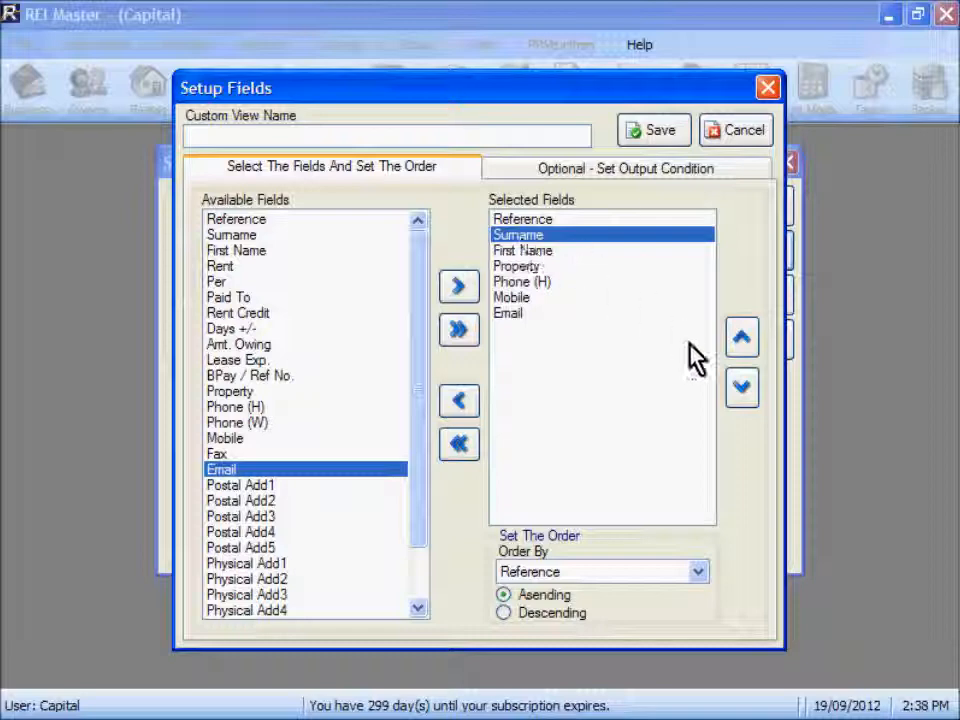
click(740, 389)
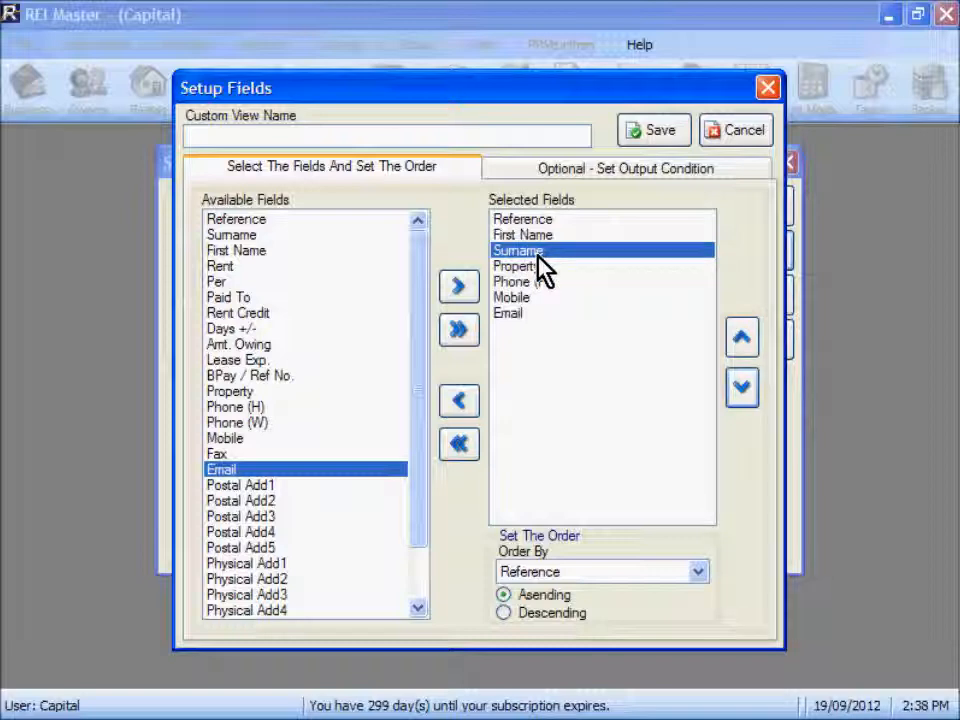
click(285, 136)
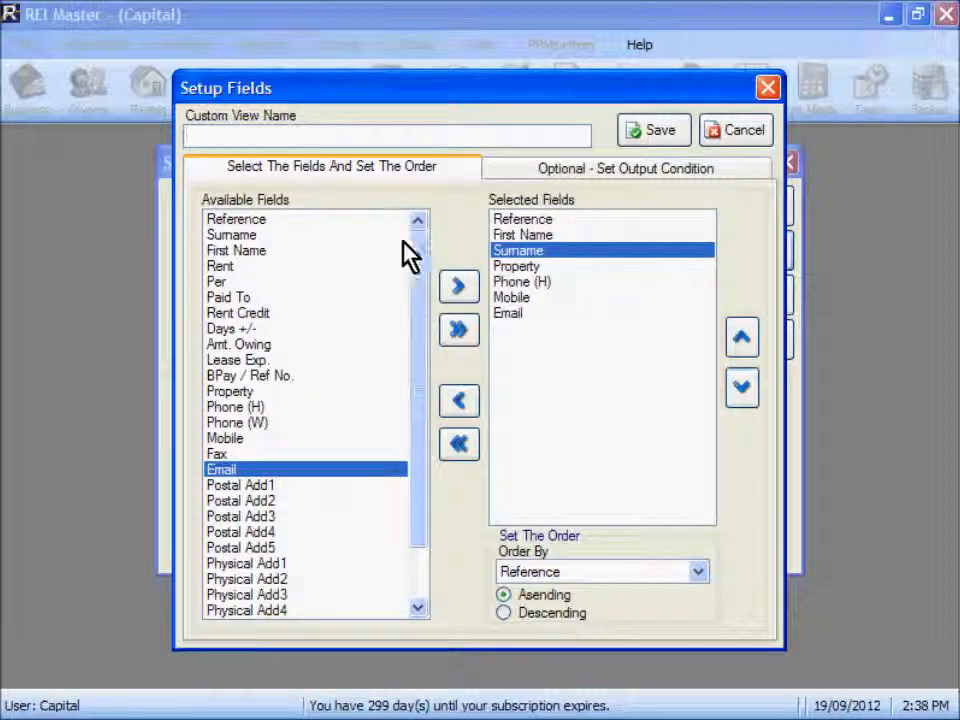
text(My )
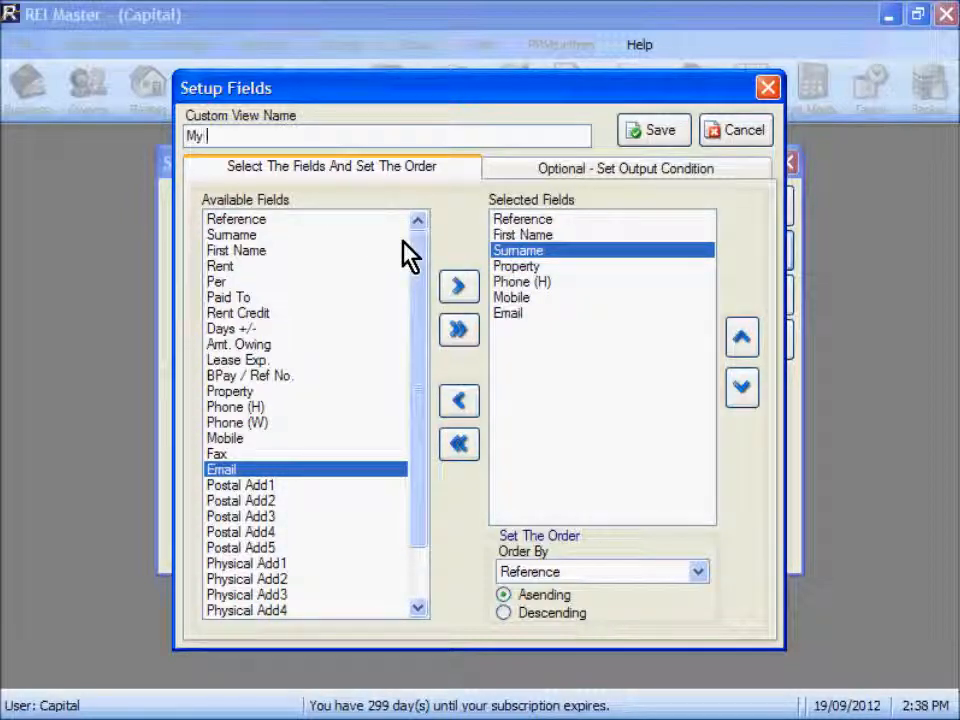
text(View)
click(656, 137)
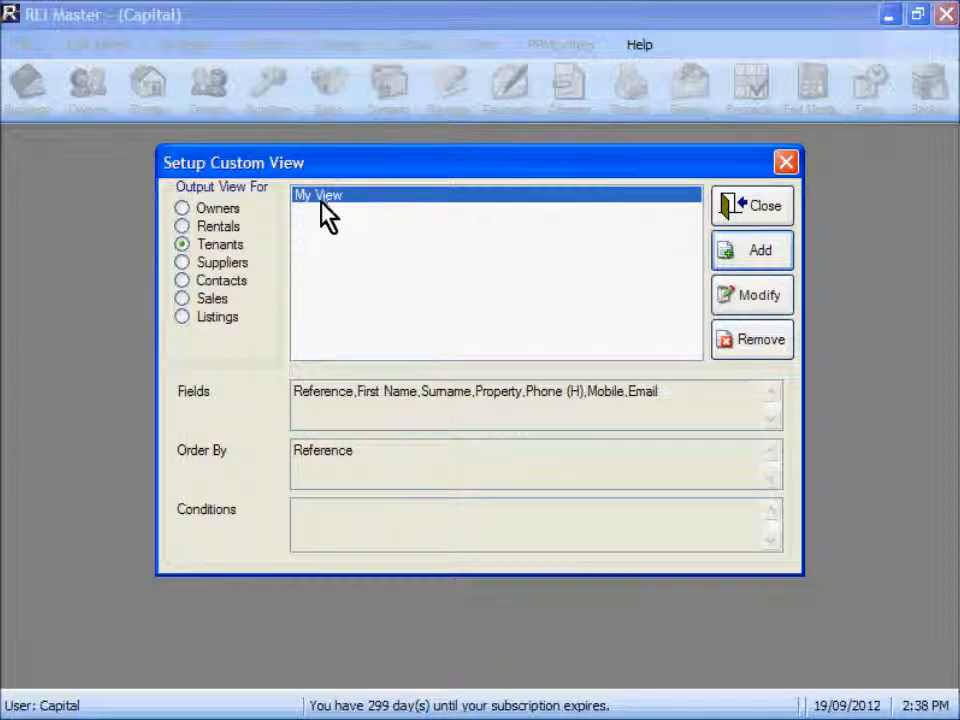
click(762, 210)
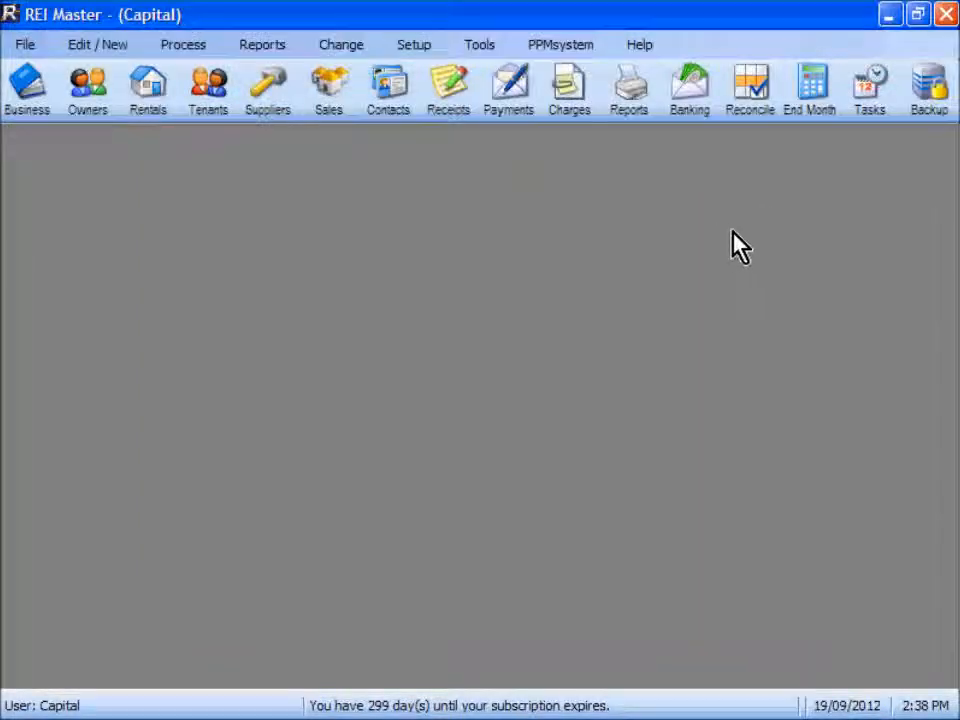
Display the tenants list in My View, reopen the list to check which view it starts in, and close it
click(206, 94)
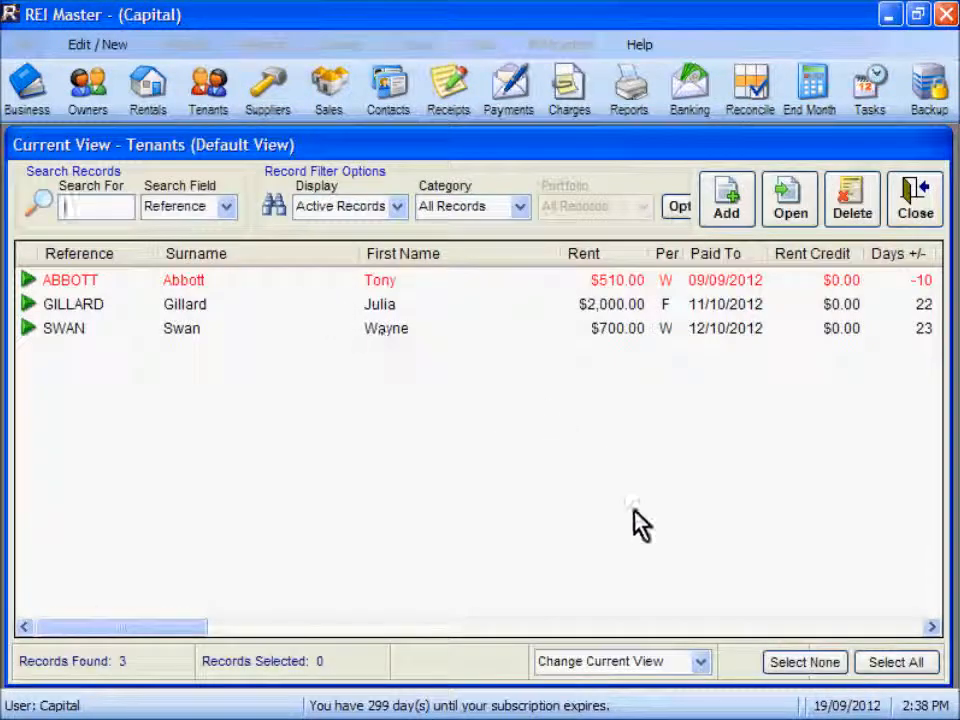
click(704, 664)
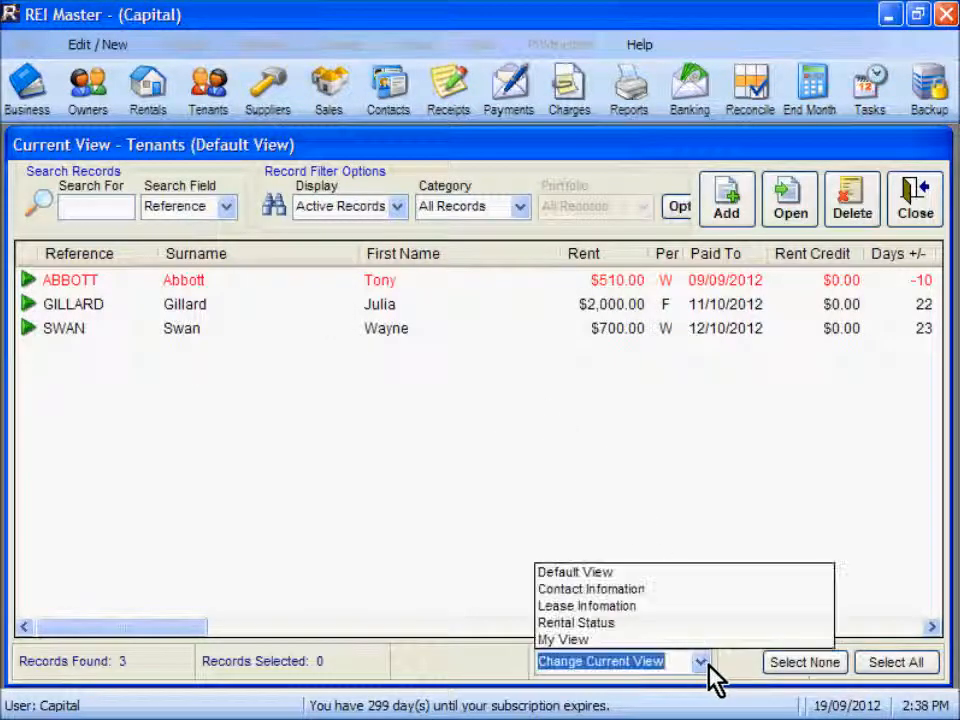
click(570, 643)
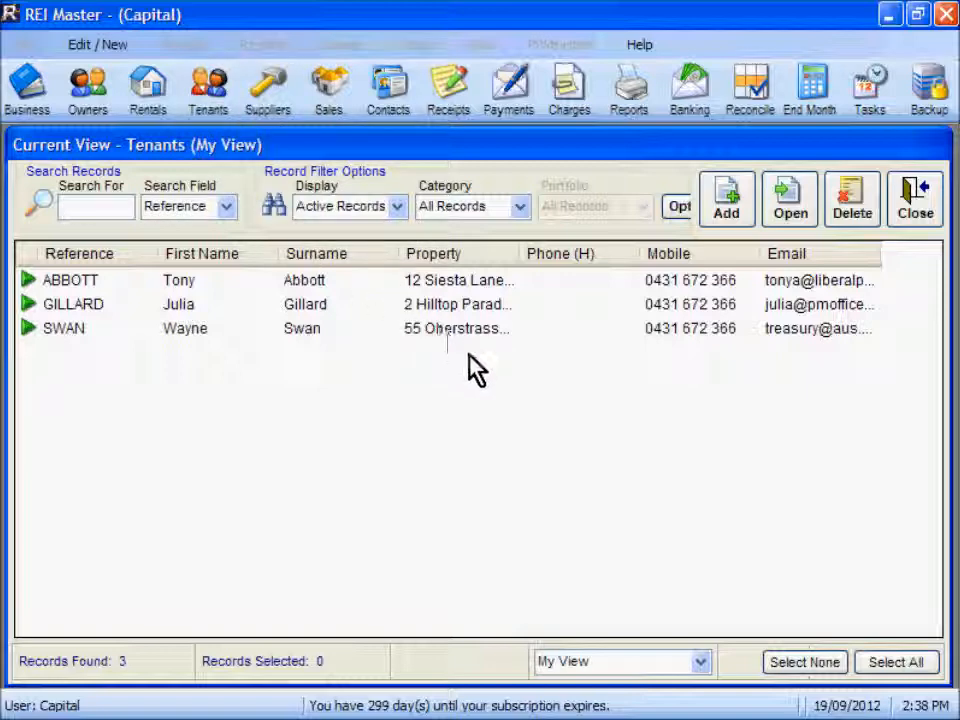
click(916, 215)
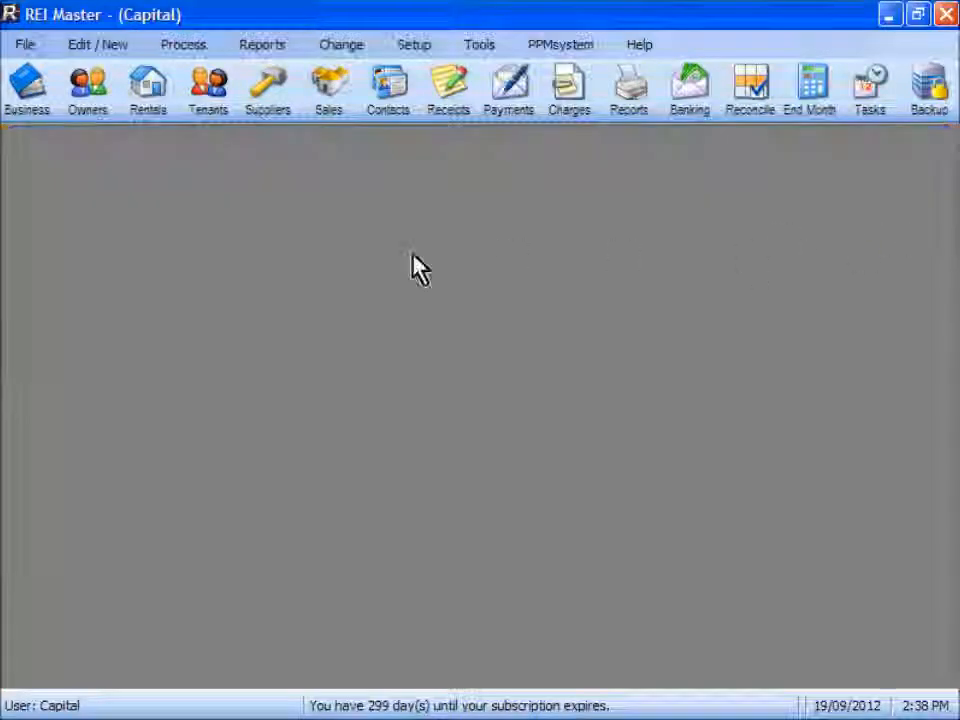
click(208, 100)
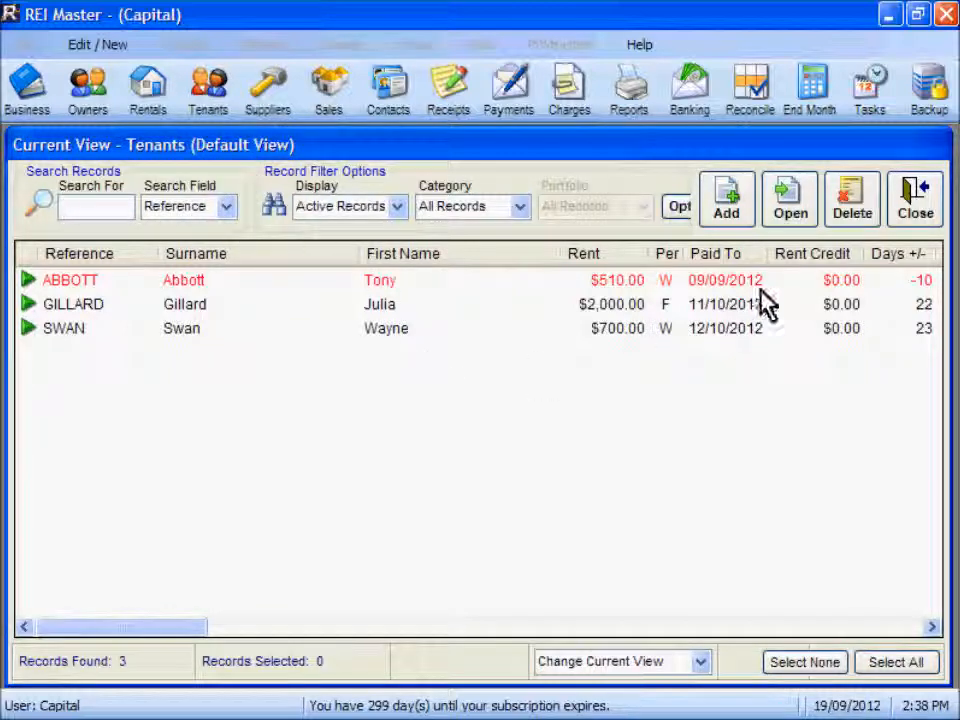
click(916, 215)
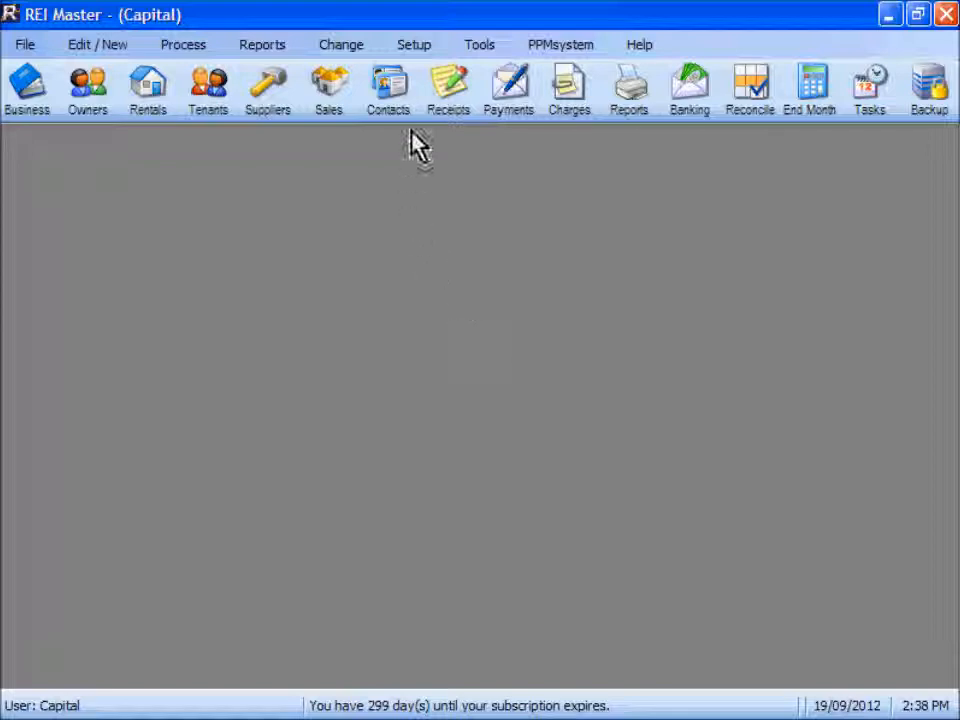
Save My View as the default Tenants view in the user options, and reopen the tenants list to check it
click(417, 47)
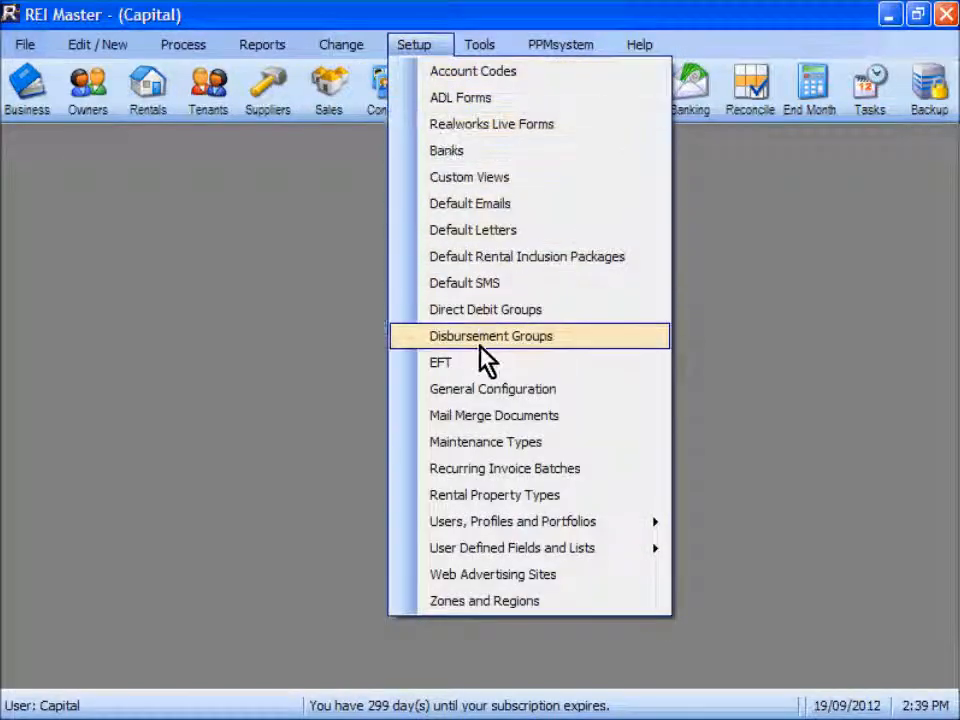
mouse_move(508, 528)
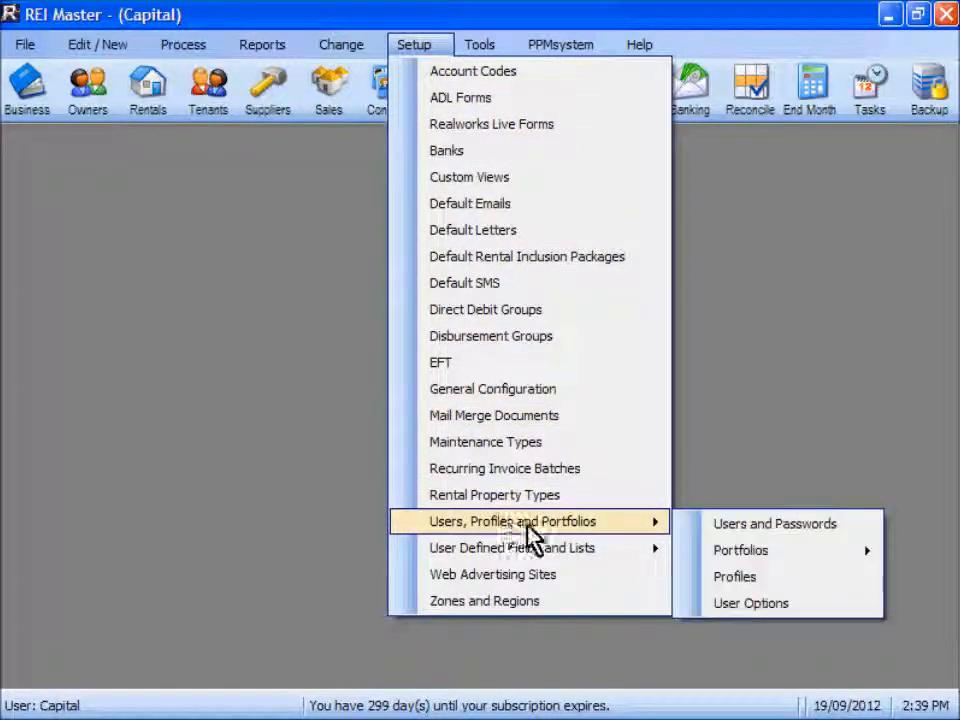
click(764, 604)
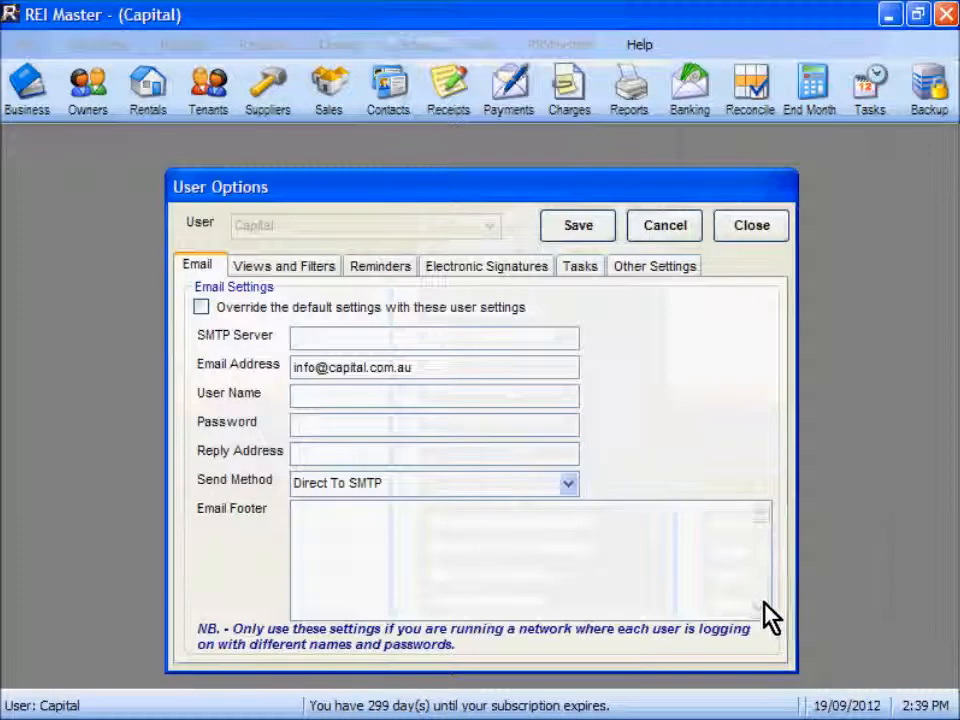
click(314, 268)
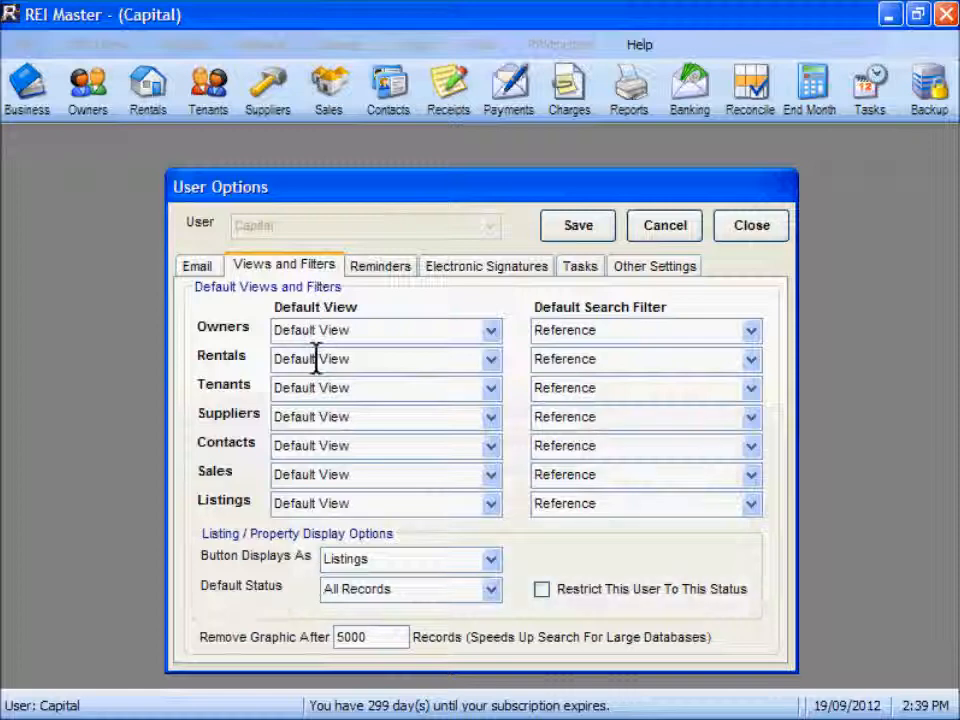
click(482, 390)
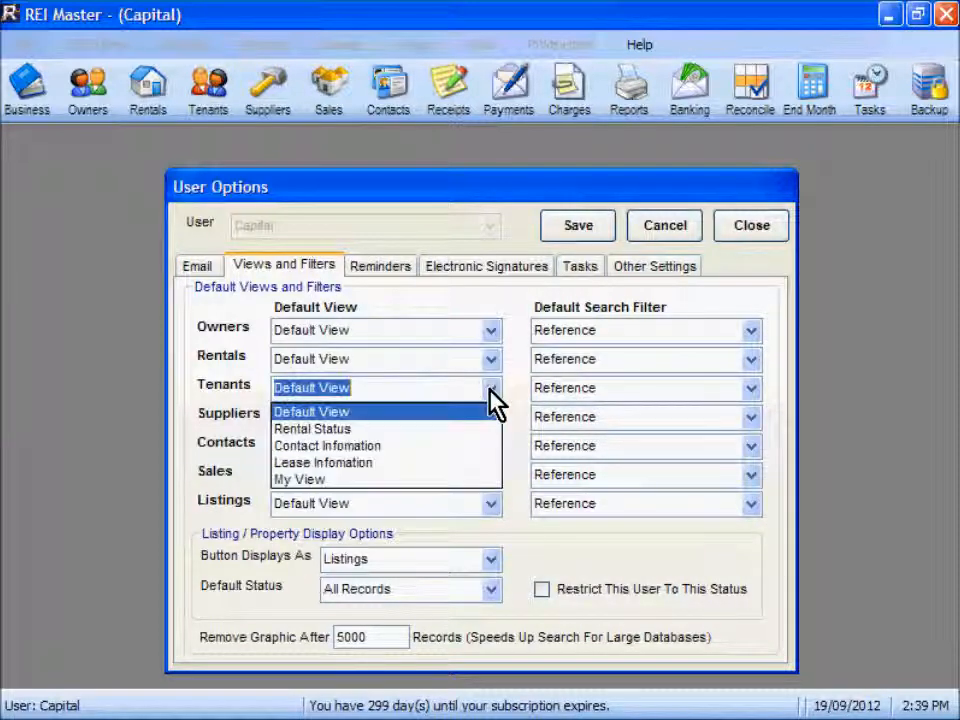
click(312, 479)
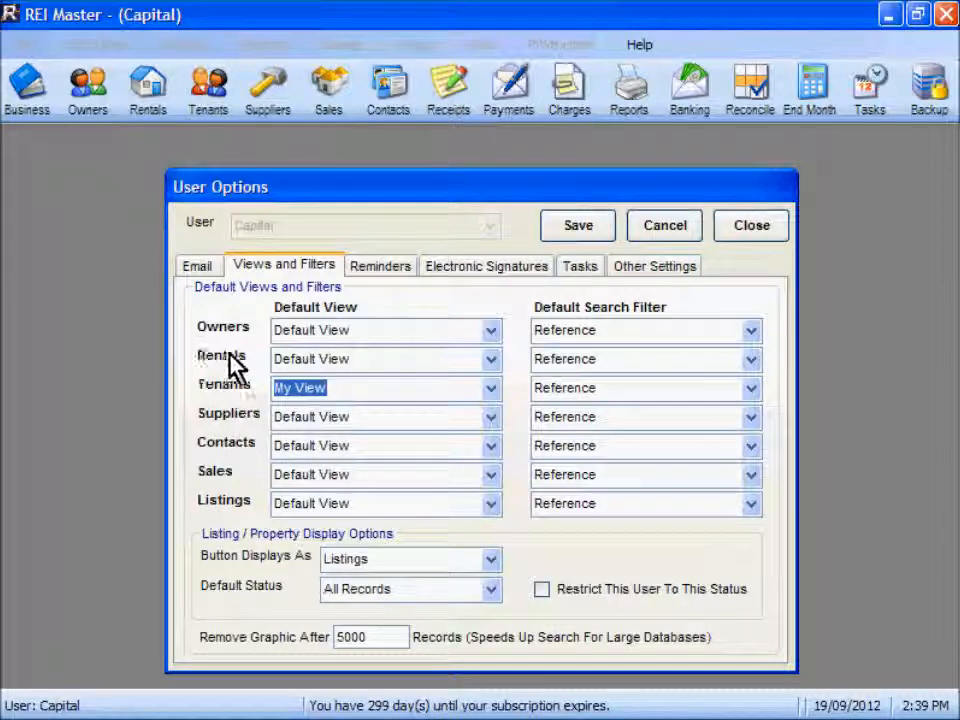
click(580, 228)
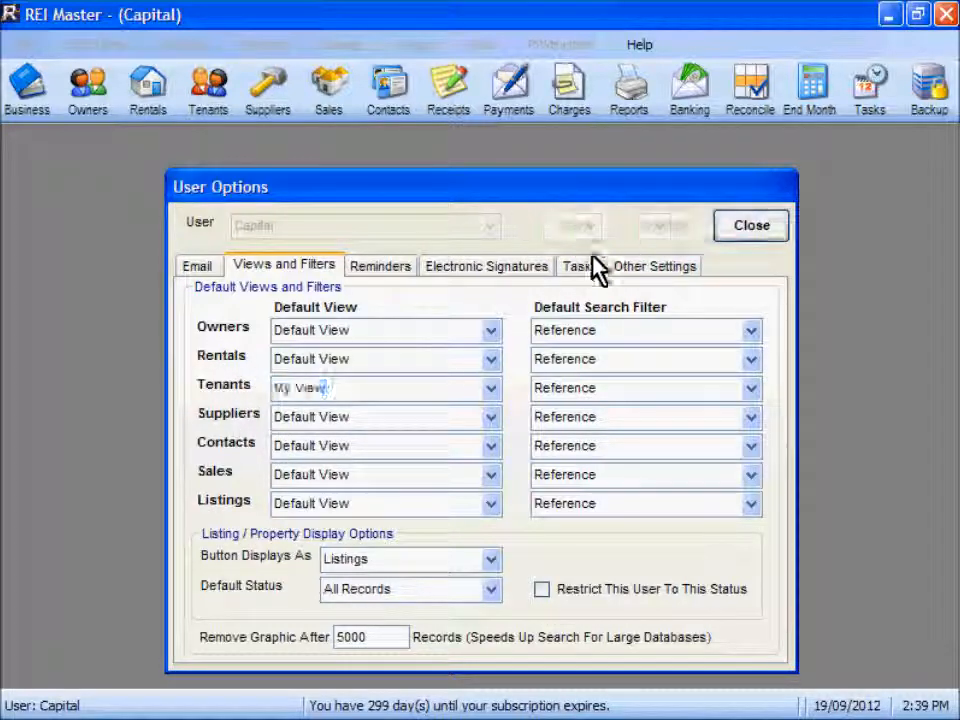
click(737, 228)
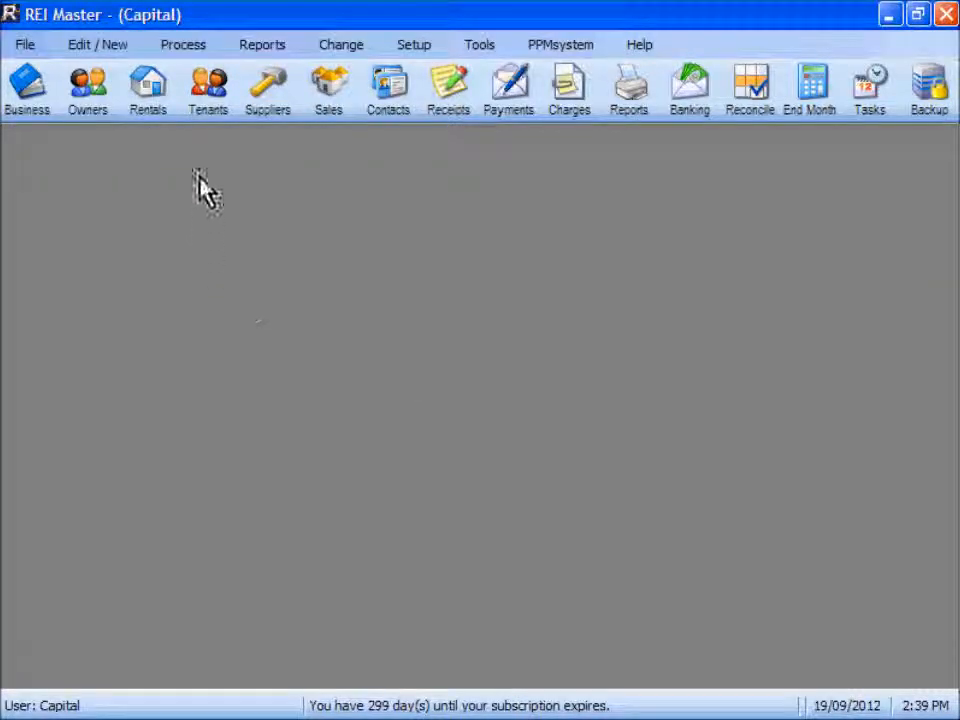
click(208, 100)
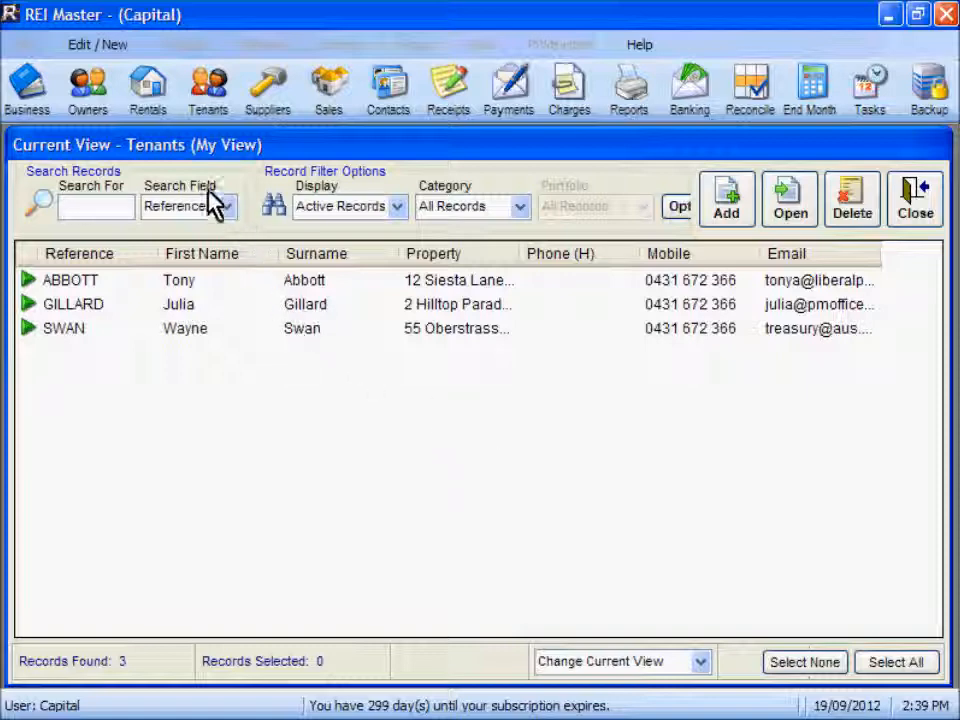
click(930, 210)
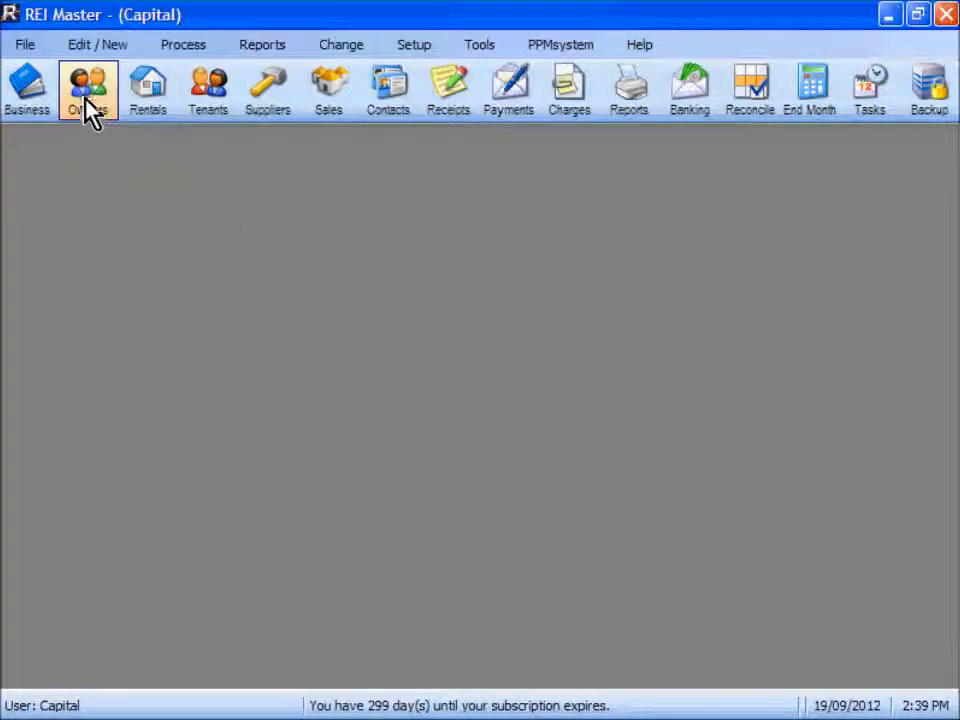